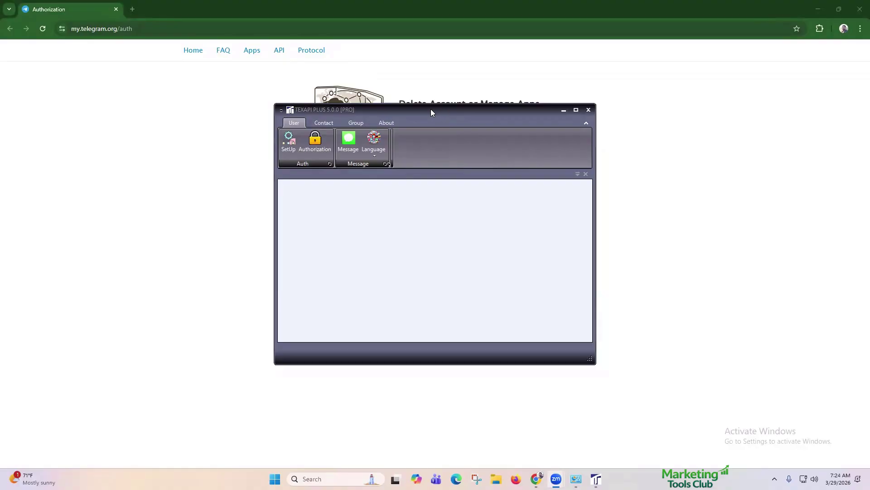
Step: Drag the TEXAPI PLUS window right and down to uncover the my.telegram.org login form
{"action": "left_click", "coordinate": [431, 113]}
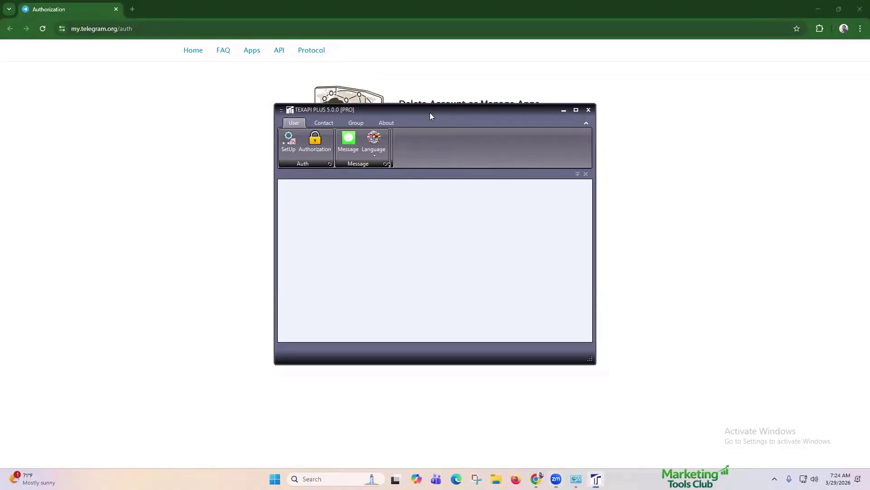
{"action": "left_click_drag", "start_coordinate": [430, 113], "coordinate": [650, 137]}
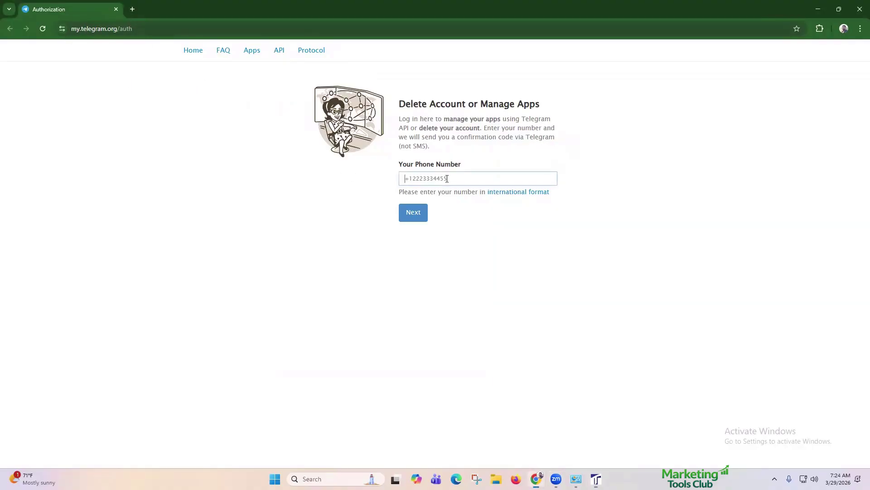
Step: Sign in to my.telegram.org with the phone number and confirmation code, ticking Remember Me
{"action": "left_click", "coordinate": [408, 178]}
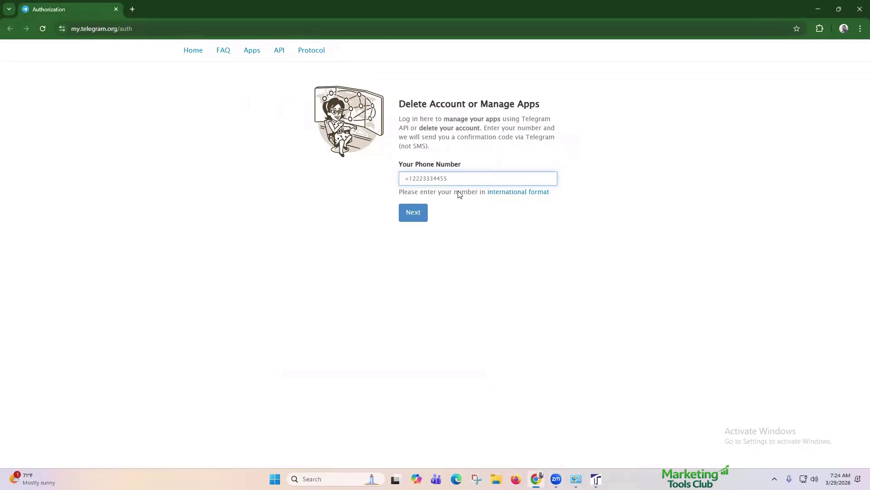
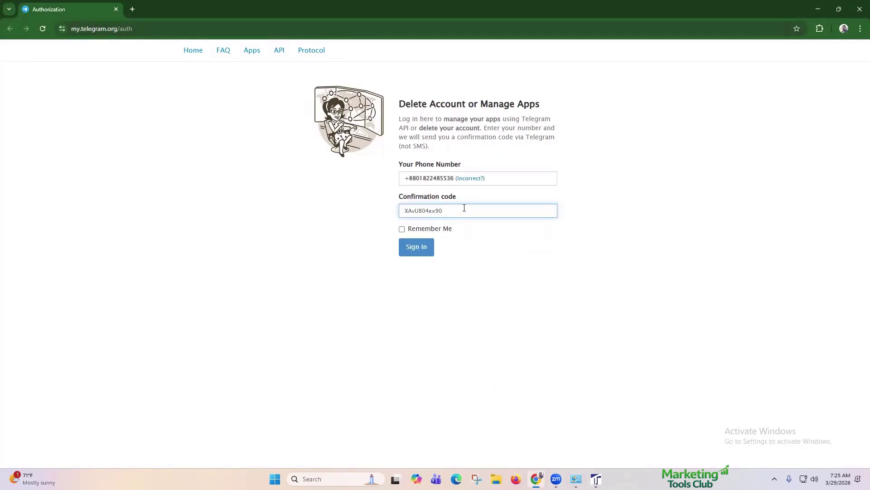
{"action": "left_click", "coordinate": [449, 229]}
{"action": "left_click", "coordinate": [432, 249]}
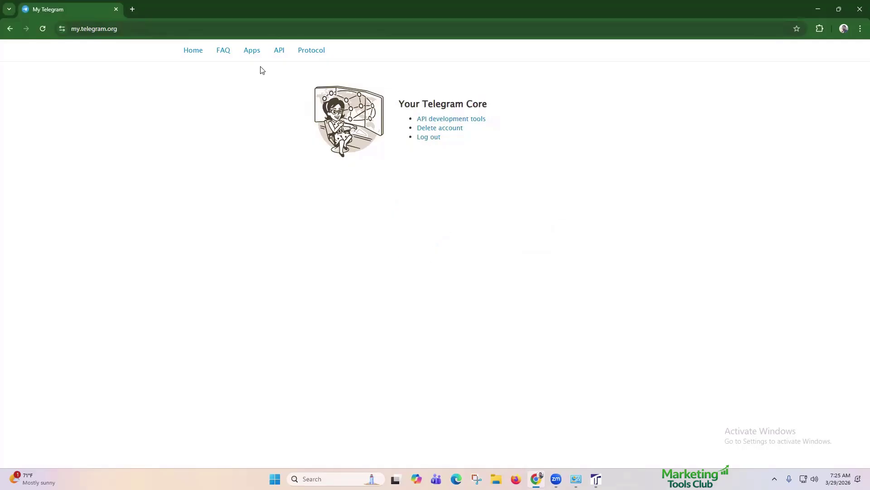
Step: Create a new app under API development tools and close the extra Telegram API Error Fix tab
{"action": "left_click", "coordinate": [476, 121]}
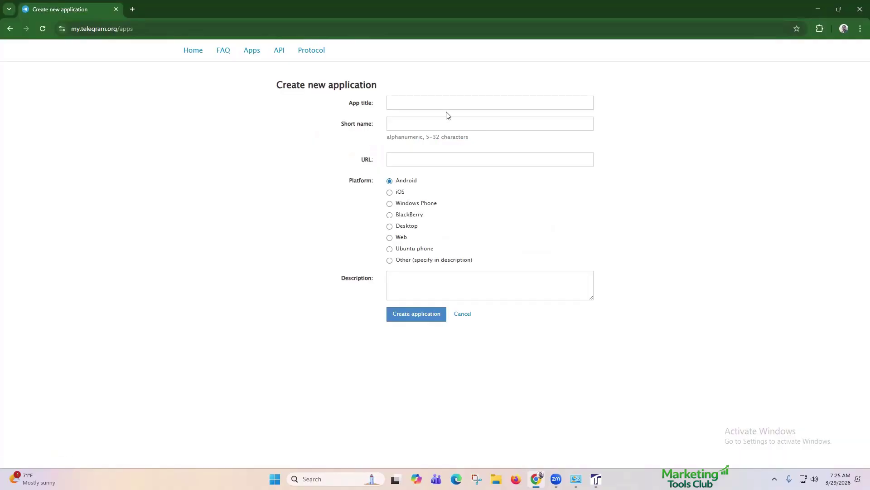
{"action": "left_click", "coordinate": [446, 105]}
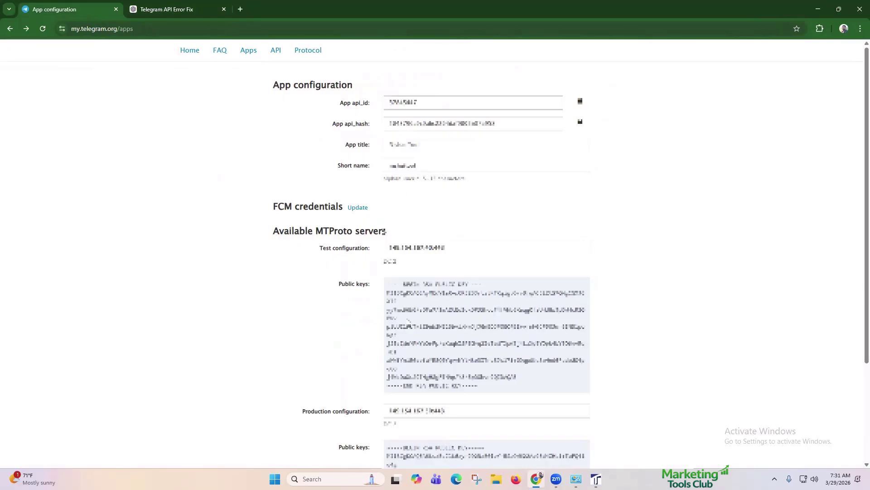
{"action": "left_click", "coordinate": [223, 9]}
{"action": "scroll", "coordinate": [404, 164], "scroll_direction": "down", "scroll_amount": 2}
{"action": "scroll", "coordinate": [405, 164], "scroll_direction": "up", "scroll_amount": 1}
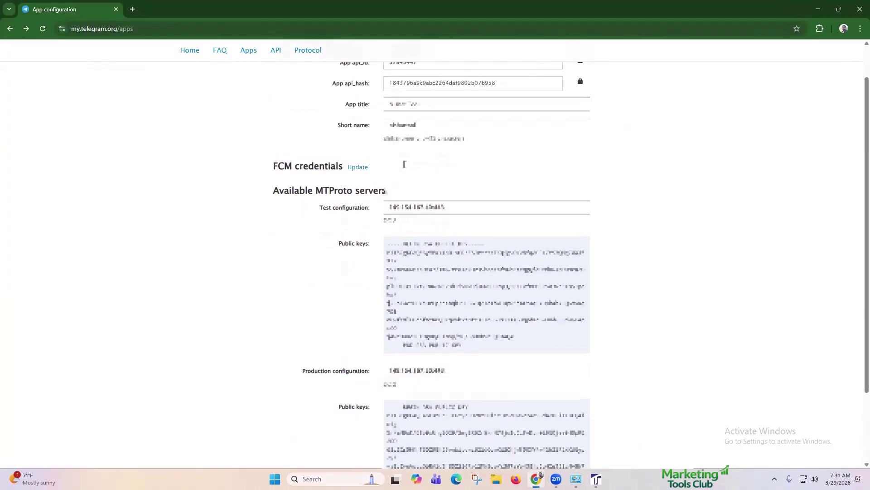
{"action": "scroll", "coordinate": [404, 164], "scroll_direction": "up", "scroll_amount": 1}
{"action": "scroll", "coordinate": [404, 164], "scroll_direction": "down", "scroll_amount": 3}
{"action": "scroll", "coordinate": [404, 169], "scroll_direction": "up", "scroll_amount": 3}
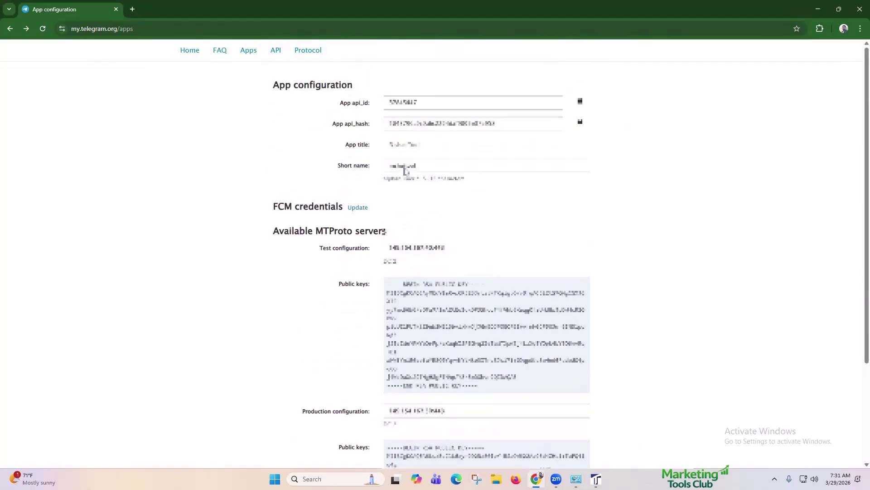
Step: Copy the App api_id from the browser into the TEXAPI PLUS Setup dialog's api_id field
{"action": "left_click", "coordinate": [486, 106]}
{"action": "double_click", "coordinate": [486, 106]}
{"action": "key", "text": "alt+Tab"}
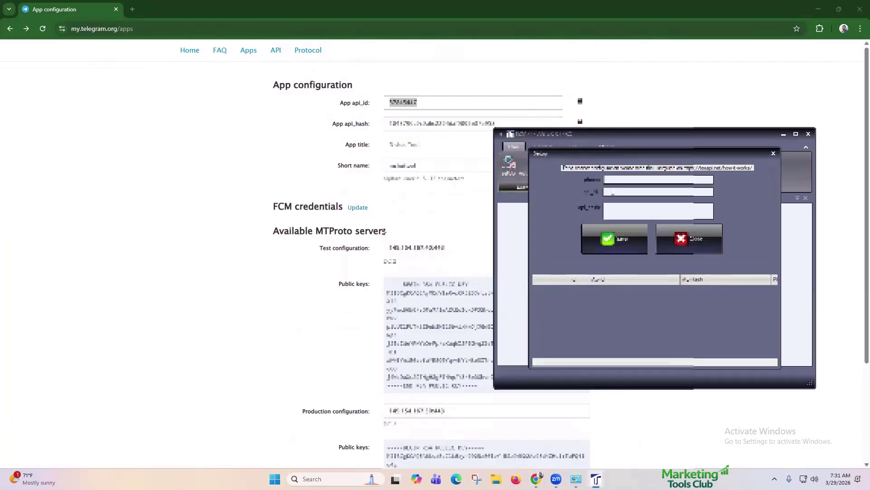
{"action": "left_click", "coordinate": [623, 192]}
{"action": "key", "text": "ctrl+v"}
Step: Copy the App api_hash into the Setup dialog's api_hash field, removing the trailing line break
{"action": "left_click", "coordinate": [547, 123]}
{"action": "double_click", "coordinate": [547, 123]}
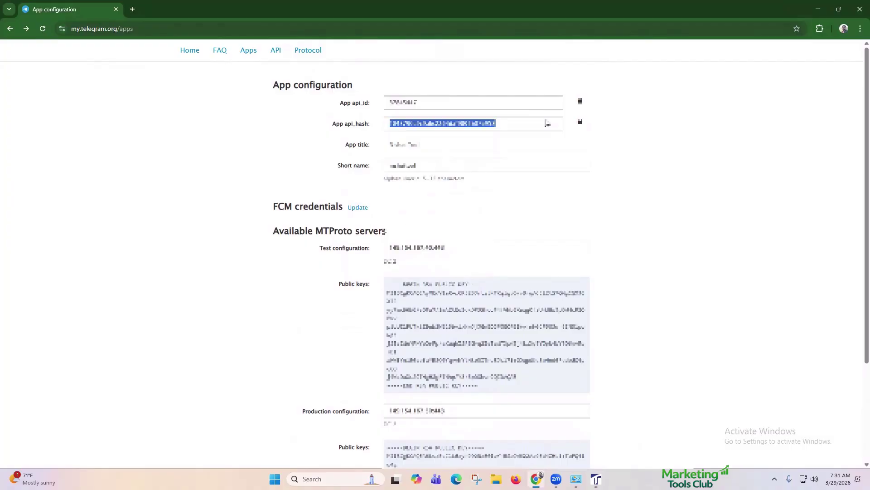
{"action": "key", "text": "ctrl+c"}
{"action": "key", "text": "alt+Tab"}
{"action": "left_click", "coordinate": [618, 212]}
{"action": "key", "text": "ctrl+v"}
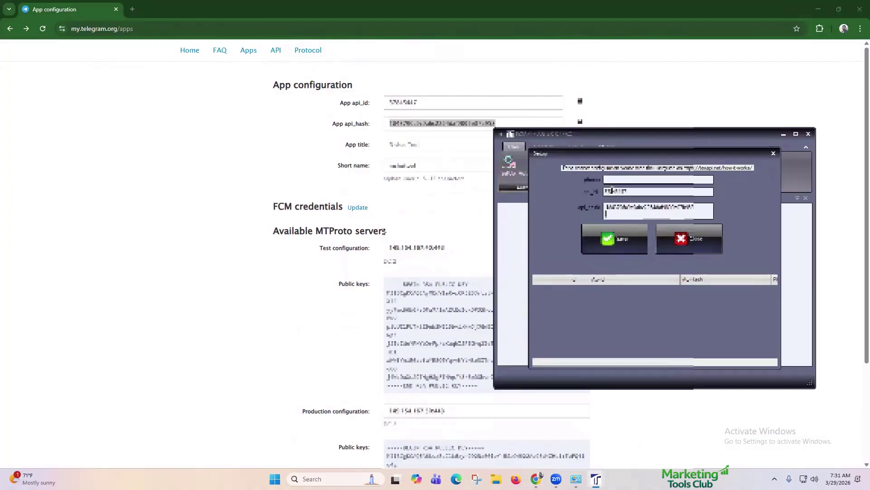
{"action": "key", "text": "BackSpace"}
Step: Enter the account's phone number and save the setup entry, dismissing the success message
{"action": "left_click", "coordinate": [621, 182]}
{"action": "type", "text": "+88????????"}
{"action": "left_click", "coordinate": [634, 245]}
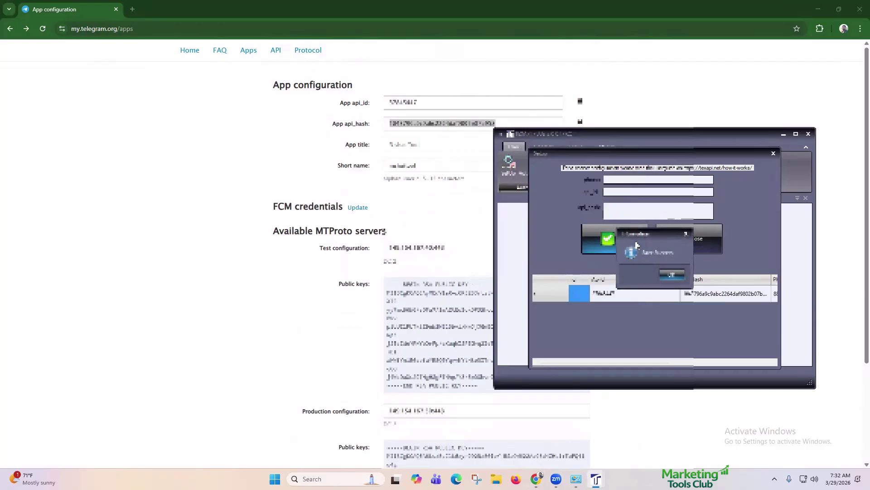
{"action": "left_click", "coordinate": [672, 275]}
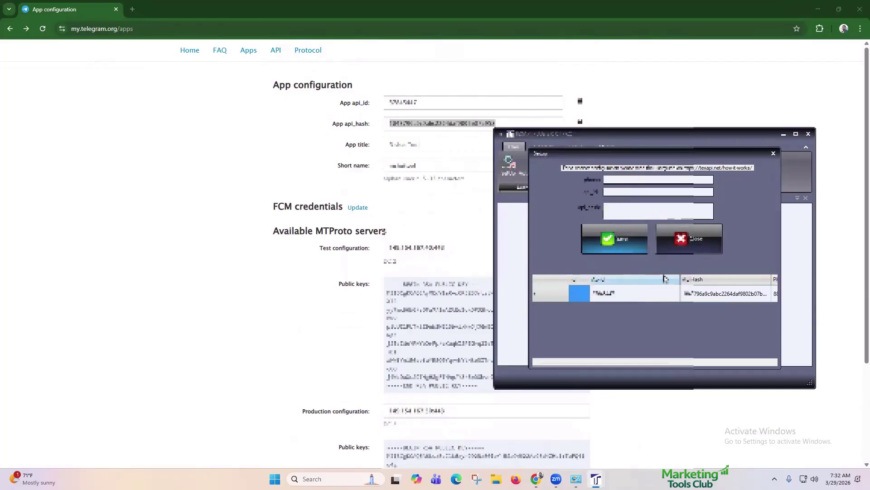
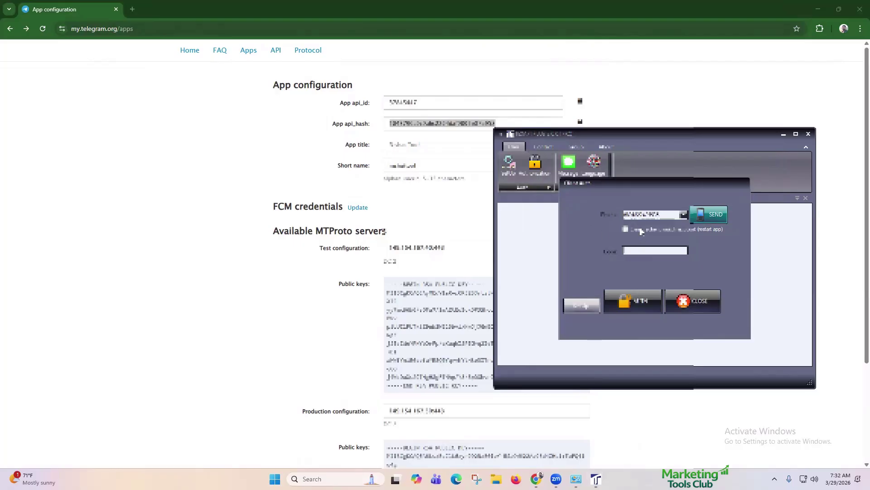
Step: Enable the (restart app) option and send a login verification code to the phone number
{"action": "left_click", "coordinate": [641, 232]}
{"action": "left_click", "coordinate": [718, 217]}
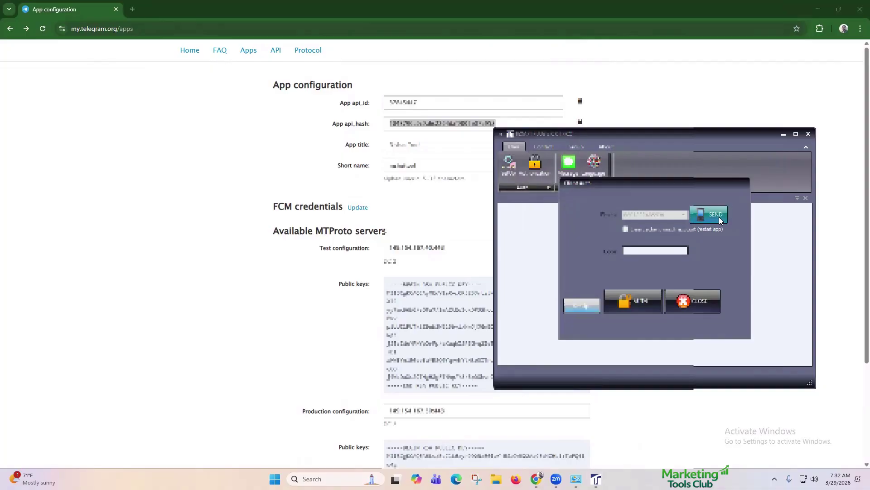
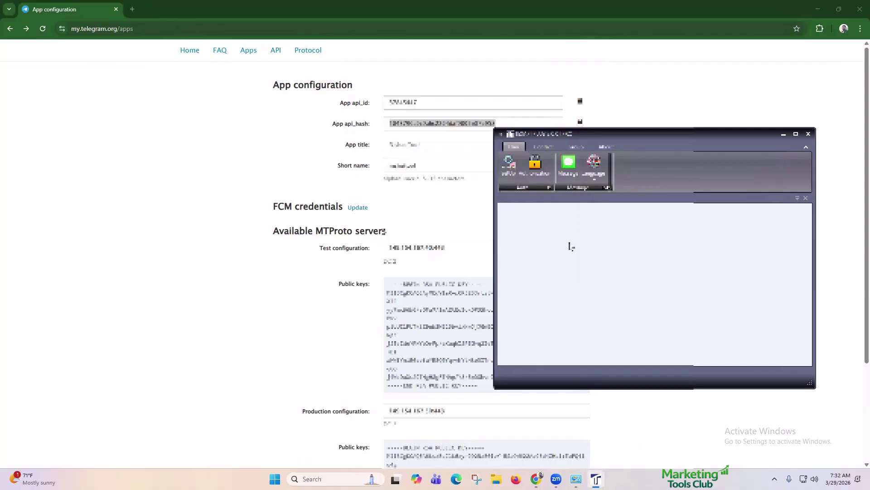
Step: Open the Contact List and sync the account's Telegram contacts into it
{"action": "left_click", "coordinate": [543, 147]}
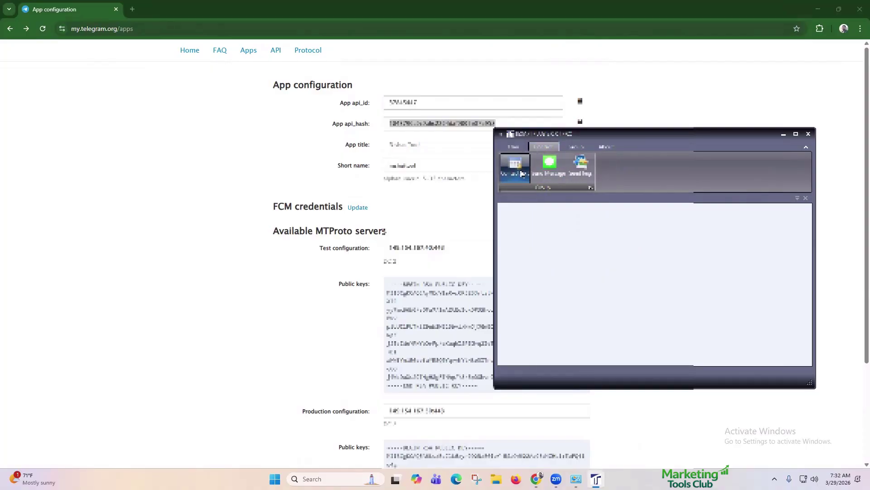
{"action": "left_click", "coordinate": [522, 173]}
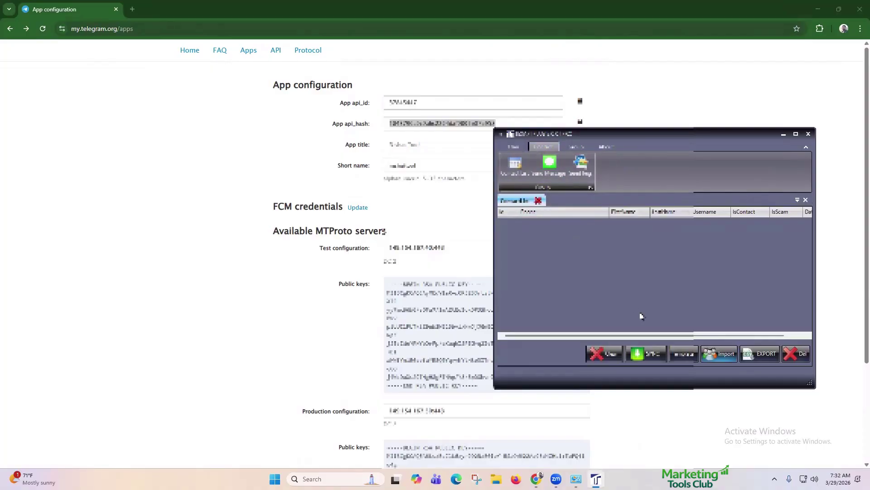
{"action": "left_click", "coordinate": [649, 353]}
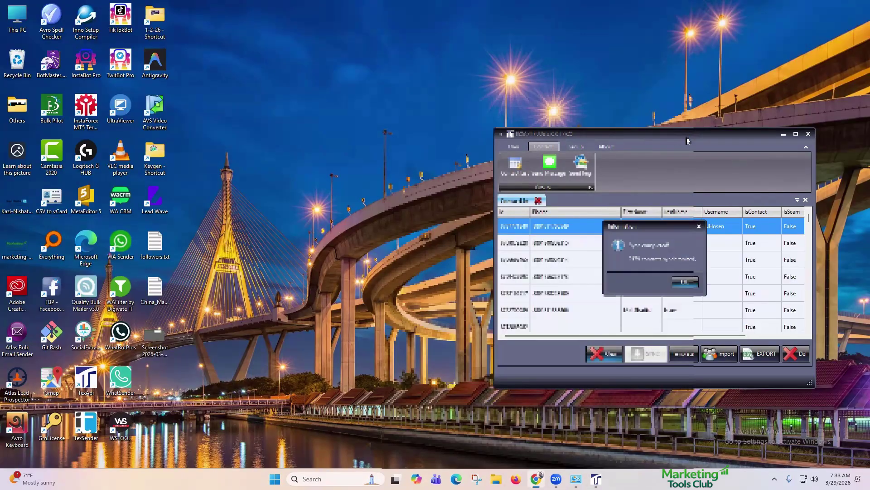
{"action": "left_click", "coordinate": [685, 282]}
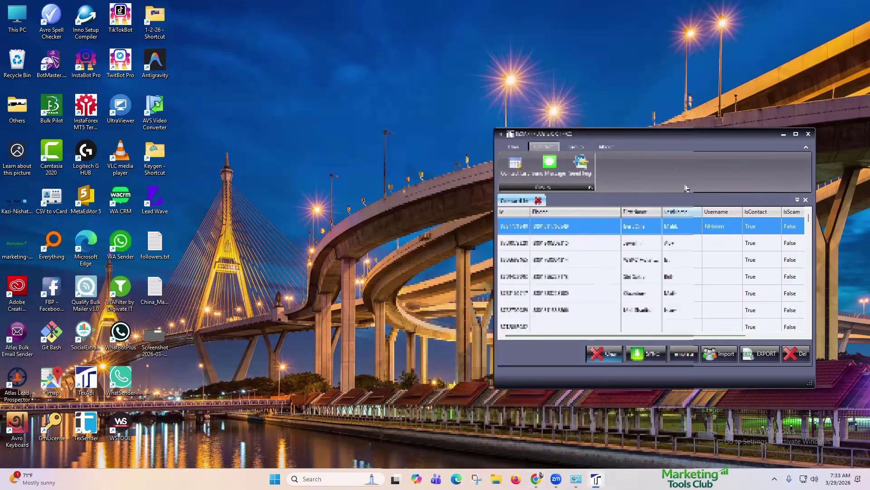
Step: Export the synced contact list to a file saved on the Desktop
{"action": "key", "text": "alt+Tab"}
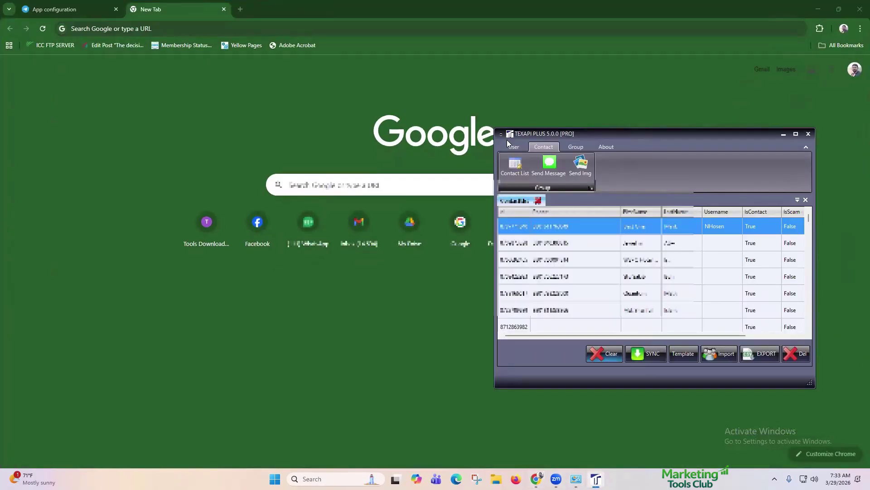
{"action": "left_click_drag", "start_coordinate": [525, 134], "coordinate": [303, 113]}
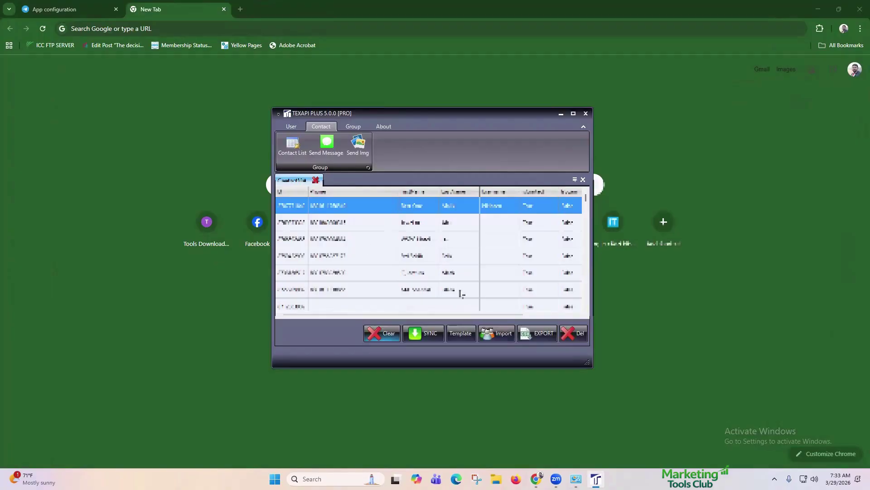
{"action": "left_click", "coordinate": [537, 334]}
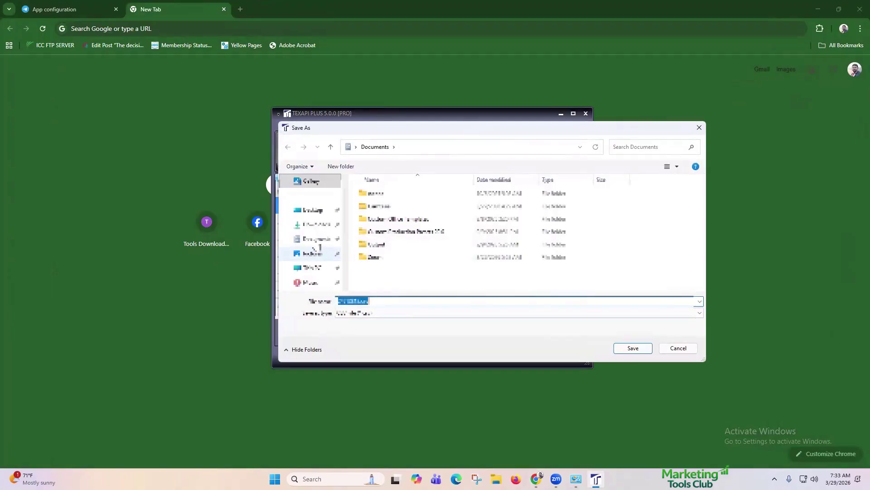
{"action": "left_click", "coordinate": [319, 211]}
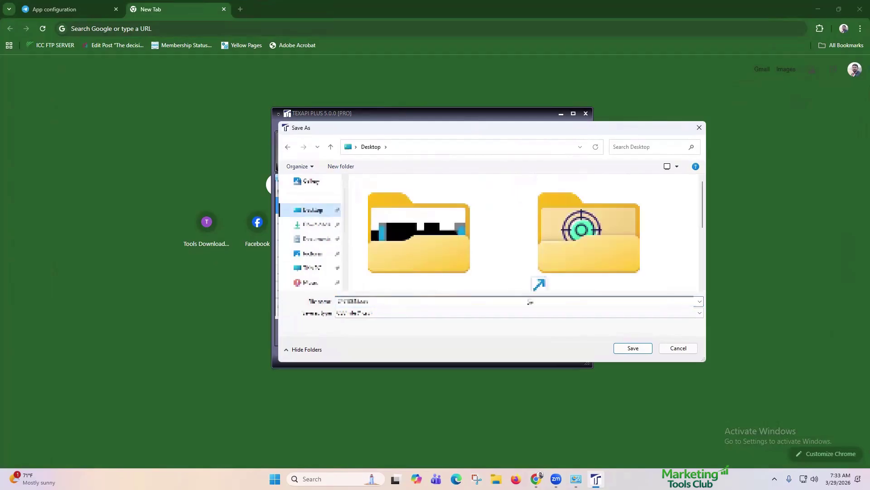
{"action": "left_click", "coordinate": [632, 347]}
{"action": "left_click", "coordinate": [449, 254]}
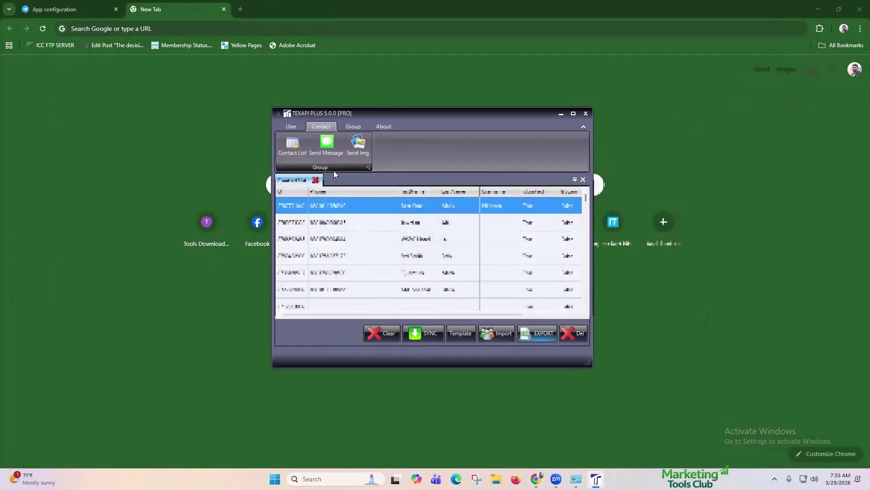
Step: Load the available contacts and tick only the second and fourth as recipients
{"action": "left_click", "coordinate": [324, 155]}
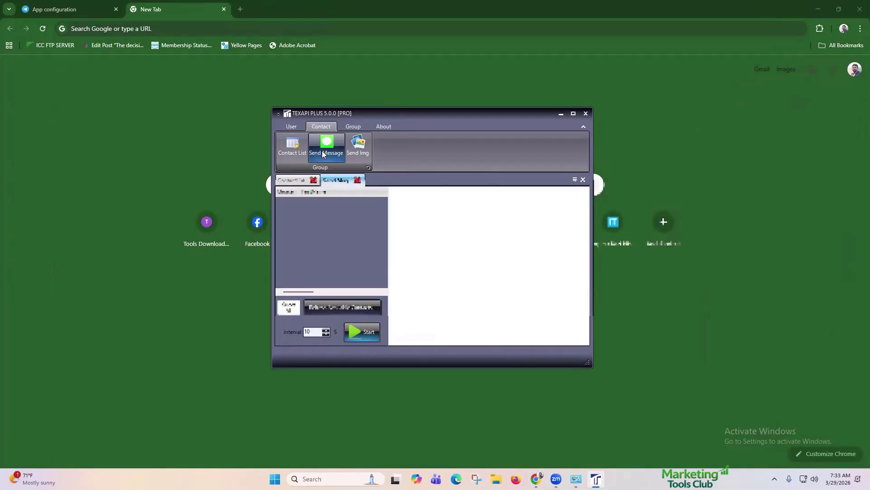
{"action": "left_click", "coordinate": [356, 307]}
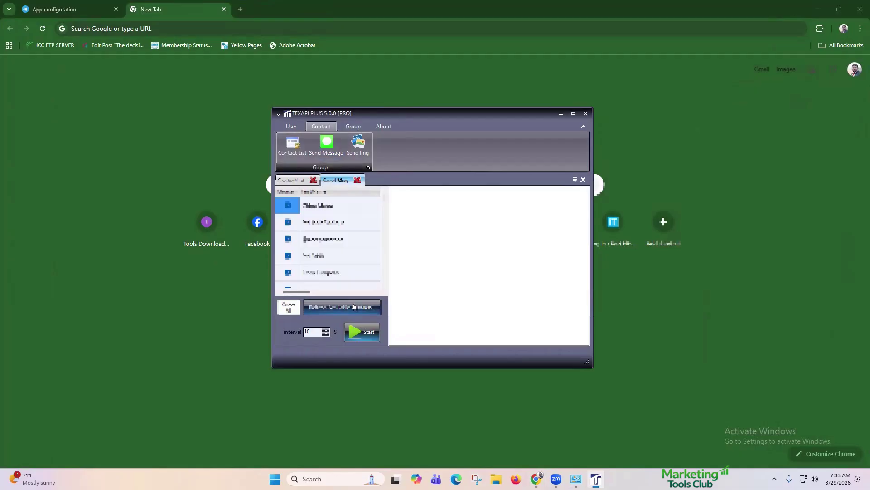
{"action": "left_click", "coordinate": [294, 309]}
{"action": "left_click", "coordinate": [295, 310]}
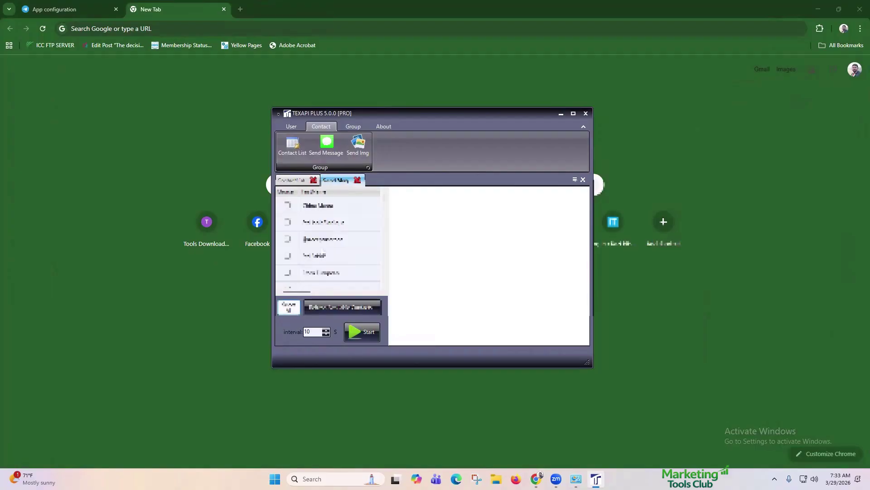
{"action": "left_click", "coordinate": [289, 223]}
{"action": "left_click", "coordinate": [288, 256]}
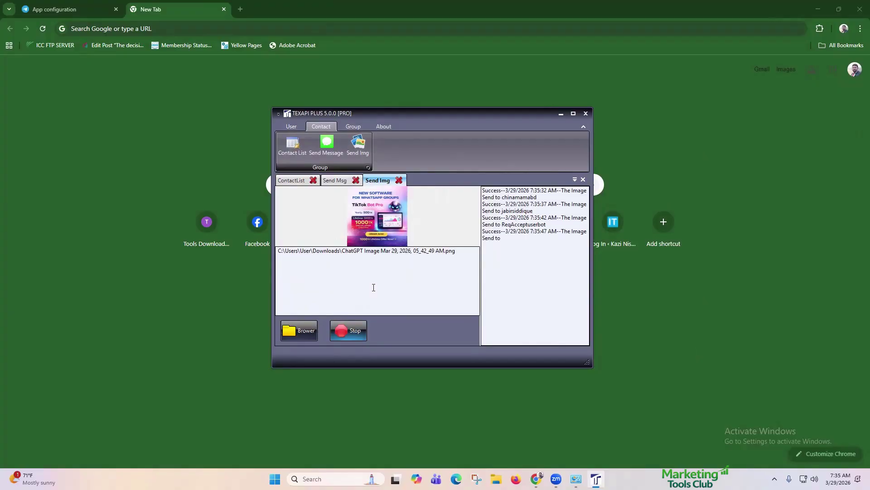
Step: Stop the image send, then start and stop sending 'Hello' to the ticked contacts
{"action": "left_click", "coordinate": [356, 332]}
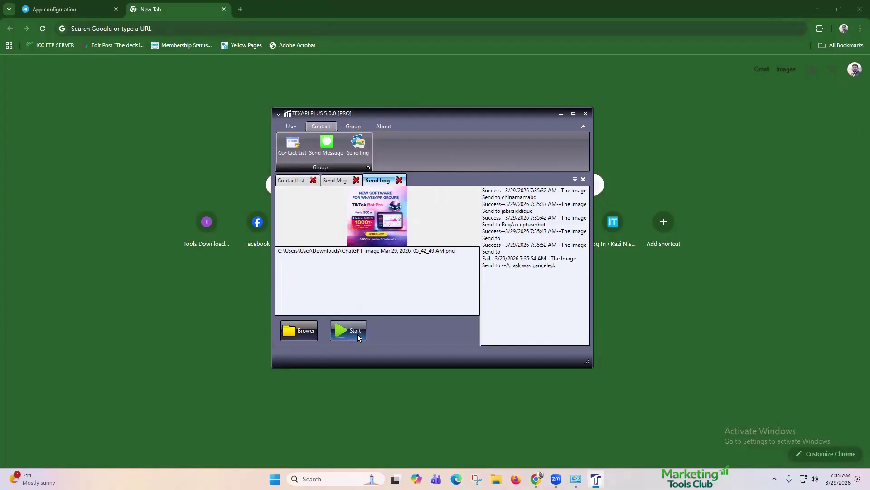
{"action": "left_click", "coordinate": [327, 145]}
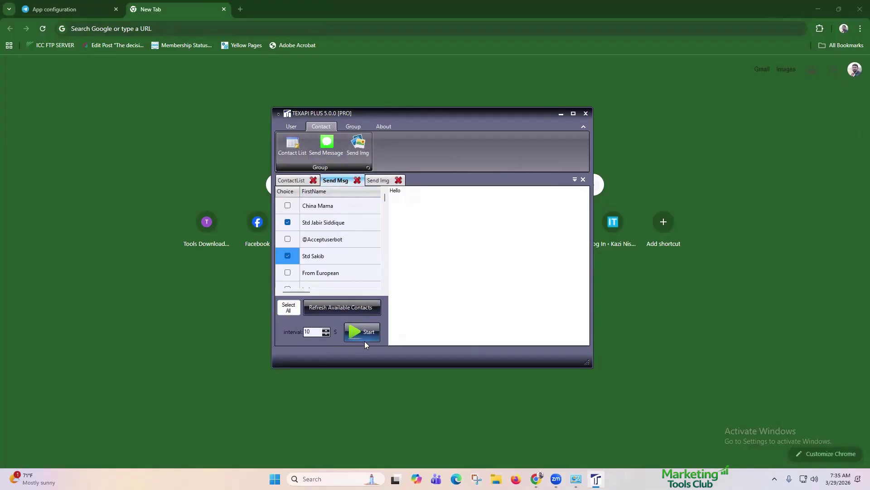
{"action": "left_click", "coordinate": [366, 327]}
{"action": "left_click", "coordinate": [356, 325]}
{"action": "left_click", "coordinate": [352, 126]}
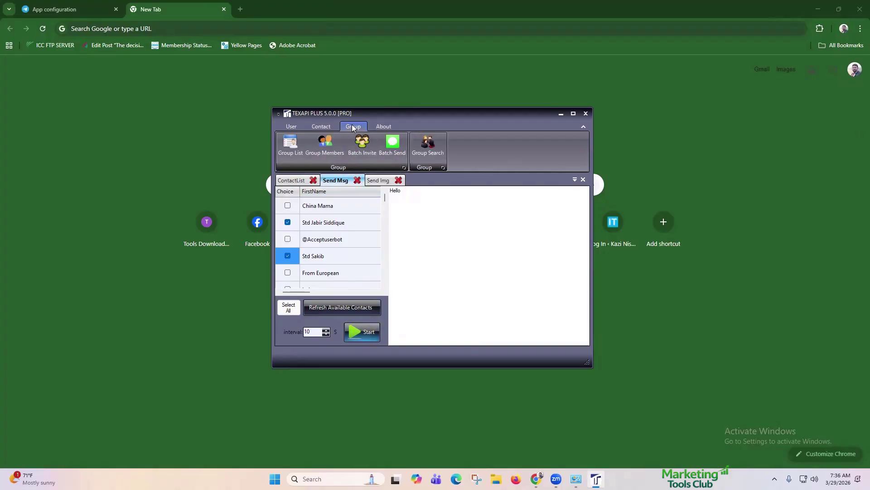
Step: Close the Send Msg, Send Img and ContactList tabs
{"action": "left_click", "coordinate": [357, 180]}
{"action": "left_click", "coordinate": [357, 180]}
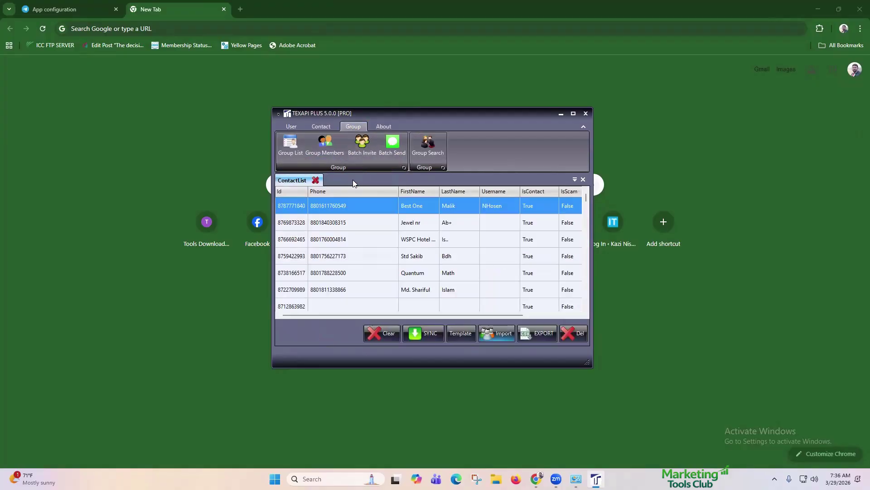
{"action": "left_click", "coordinate": [316, 180]}
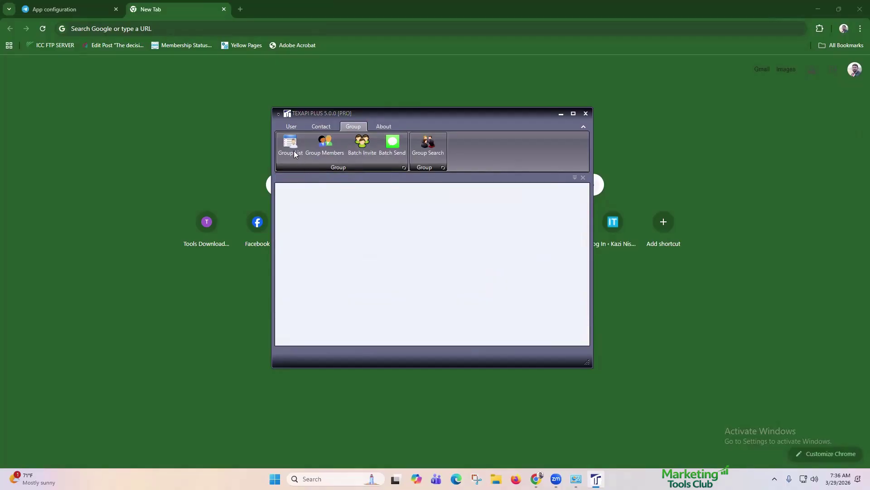
Step: Sync the 74 groups into the Group List and load the first group's members
{"action": "left_click", "coordinate": [294, 151]}
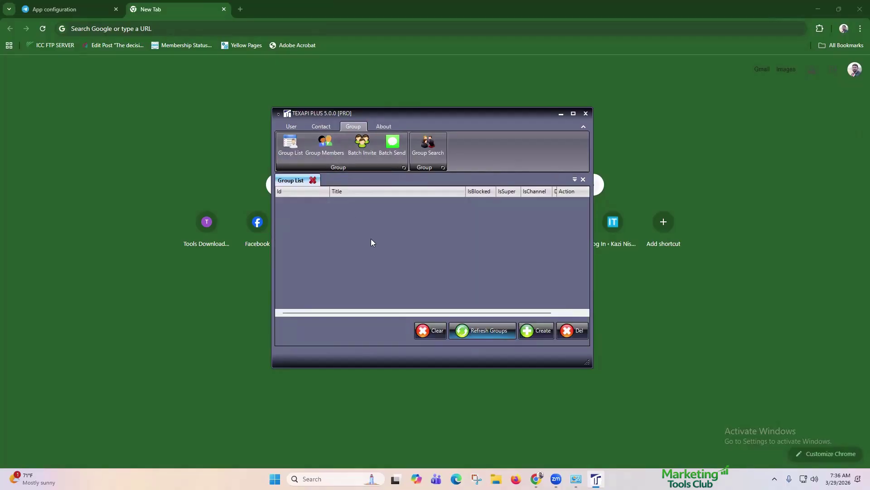
{"action": "left_click", "coordinate": [483, 330]}
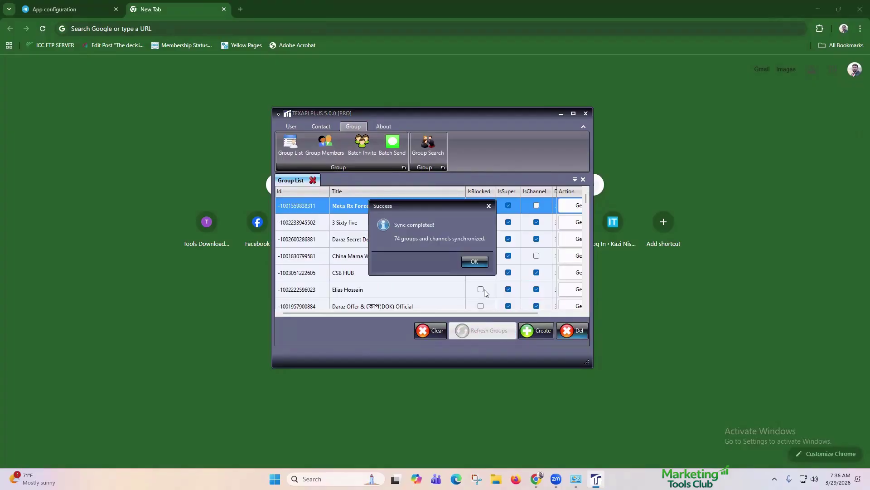
{"action": "left_click", "coordinate": [480, 262]}
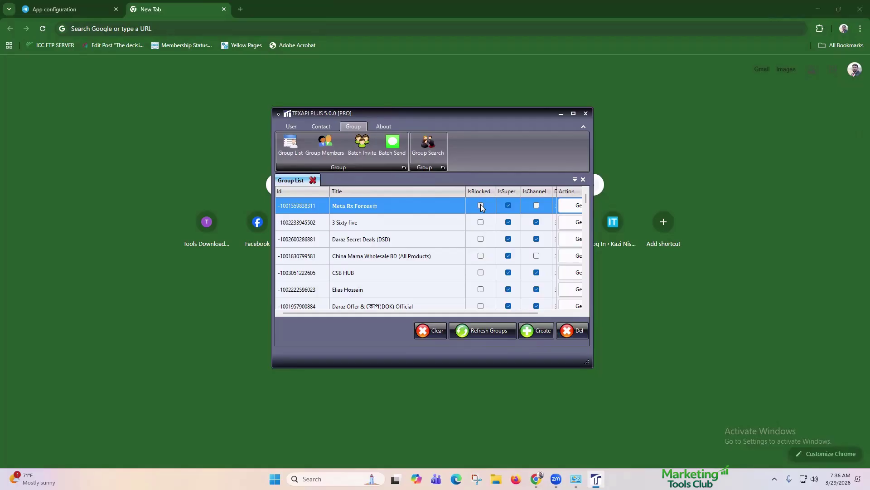
{"action": "left_click_drag", "start_coordinate": [516, 312], "coordinate": [564, 311]}
{"action": "left_click", "coordinate": [546, 207]}
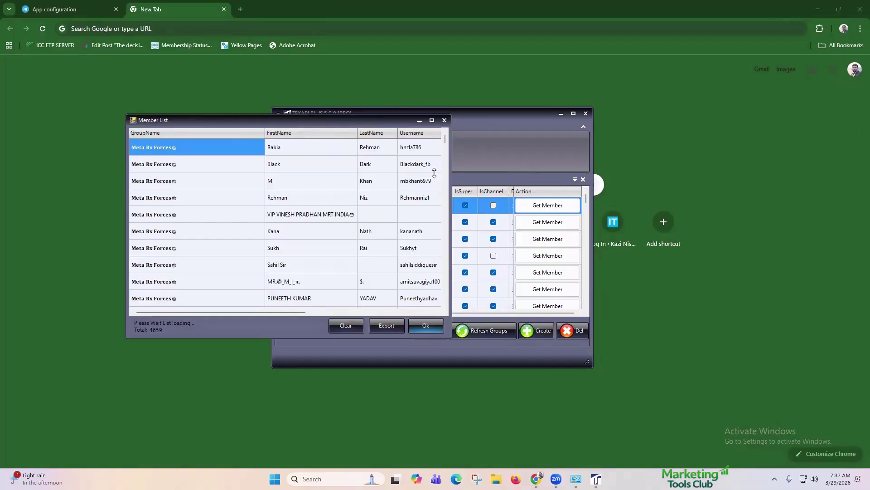
Step: Export the Meta Rx Forces member list as 25160281.csv to the Desktop
{"action": "scroll", "coordinate": [393, 184], "scroll_direction": "down", "scroll_amount": 10}
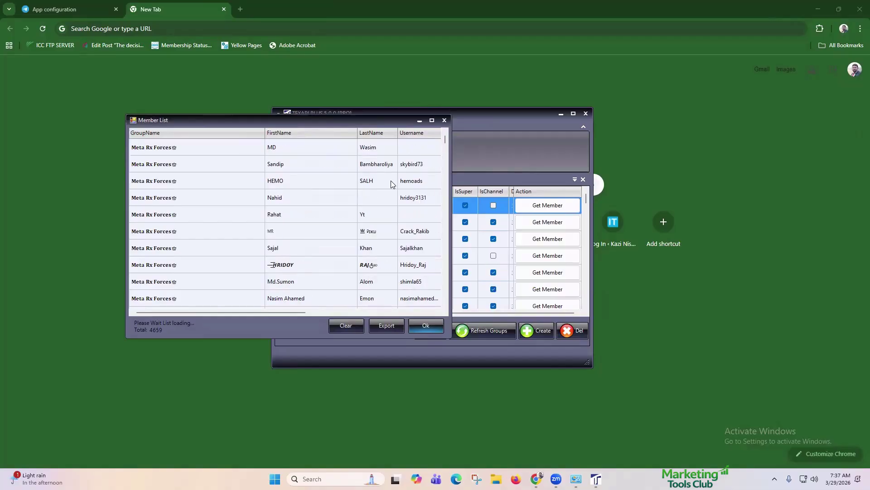
{"action": "scroll", "coordinate": [393, 184], "scroll_direction": "down", "scroll_amount": 3}
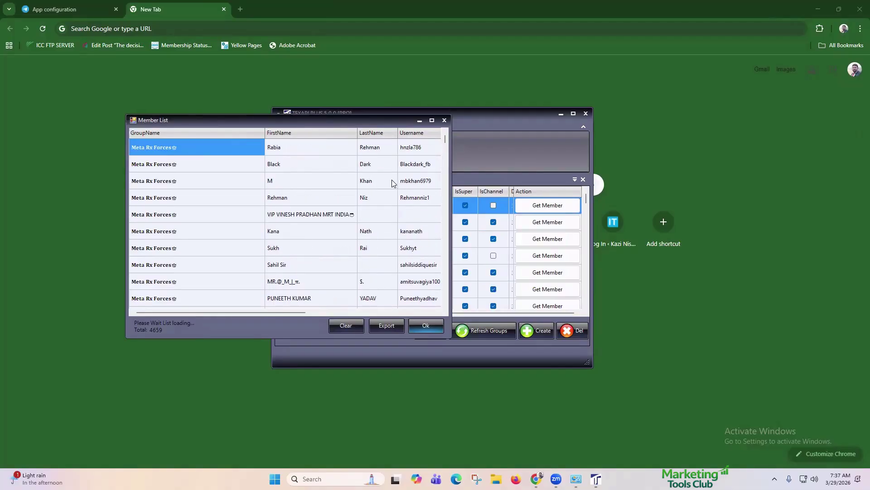
{"action": "left_click", "coordinate": [394, 321]}
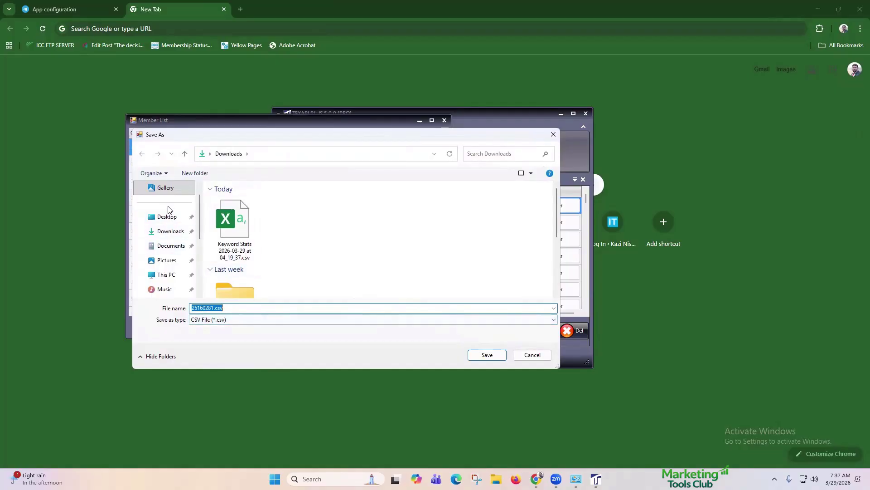
{"action": "left_click", "coordinate": [166, 216]}
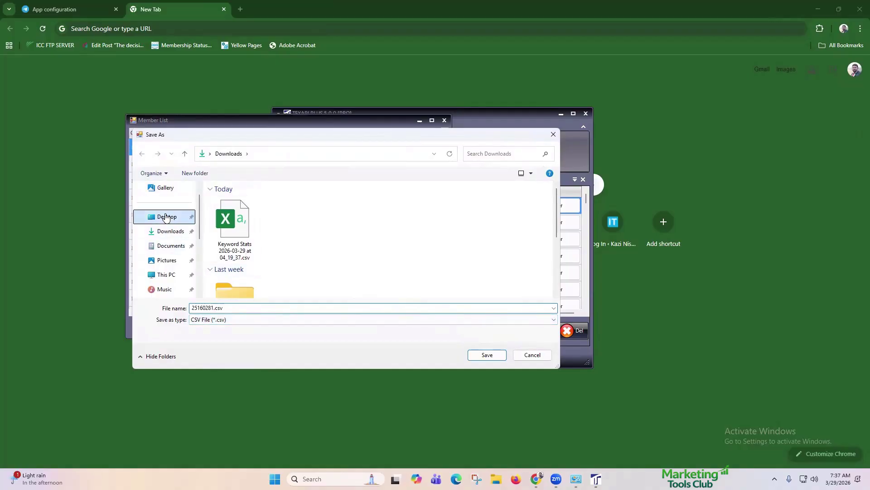
{"action": "left_click", "coordinate": [477, 355]}
{"action": "left_click", "coordinate": [306, 245]}
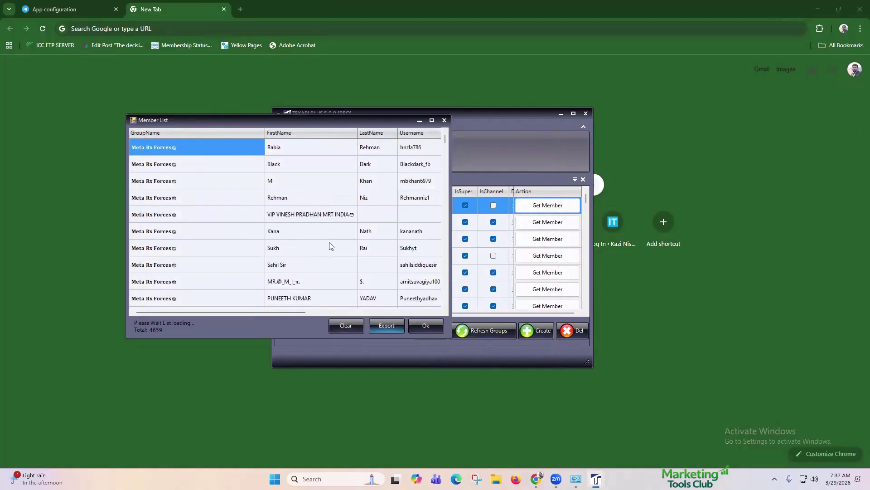
Step: Close the Member List window, leaving the group list showing
{"action": "left_click", "coordinate": [445, 120]}
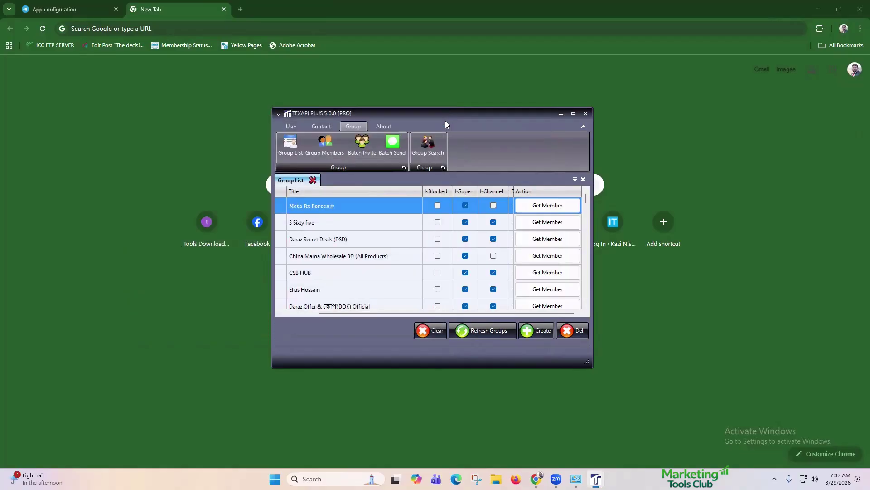
{"action": "left_click", "coordinate": [382, 127]}
{"action": "left_click", "coordinate": [365, 129]}
{"action": "left_click", "coordinate": [497, 479]}
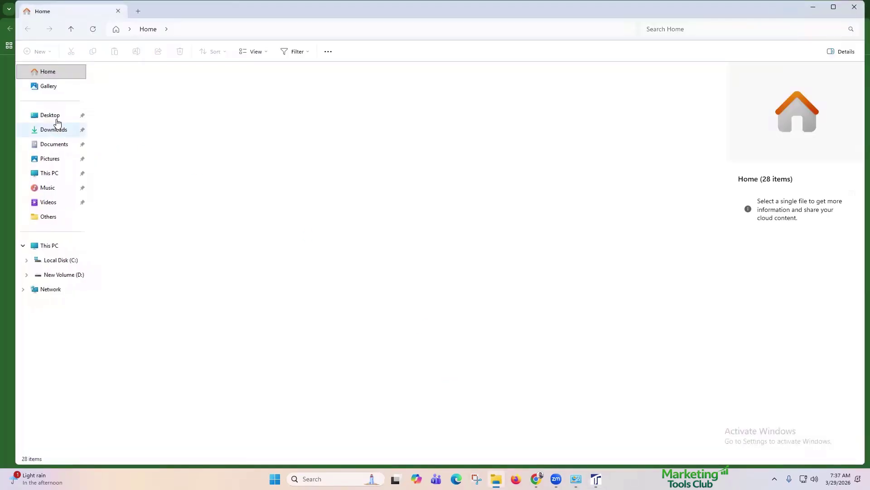
Step: Browse to the Desktop folder and pick the new 25160281.csv export
{"action": "left_click", "coordinate": [56, 118]}
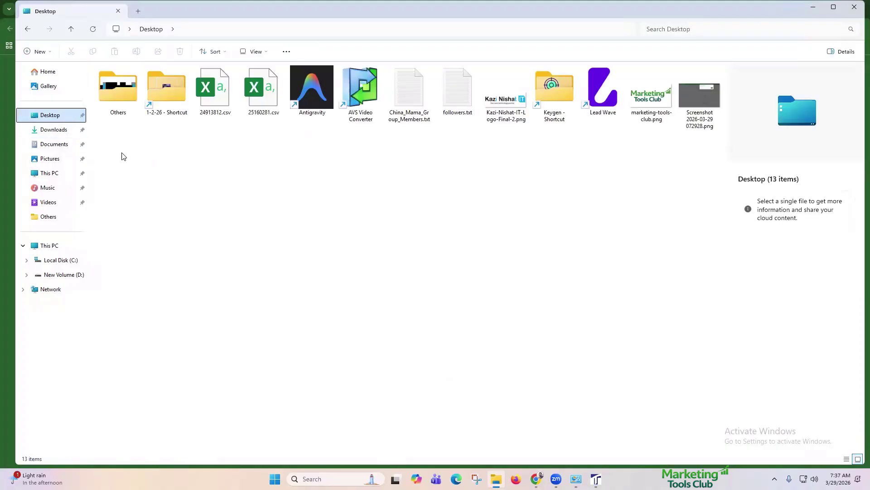
{"action": "left_click", "coordinate": [217, 90]}
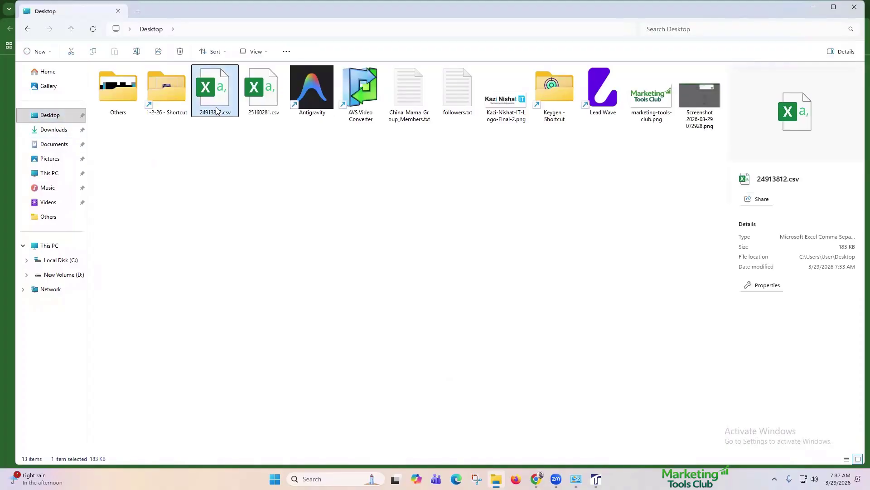
{"action": "left_click", "coordinate": [259, 106]}
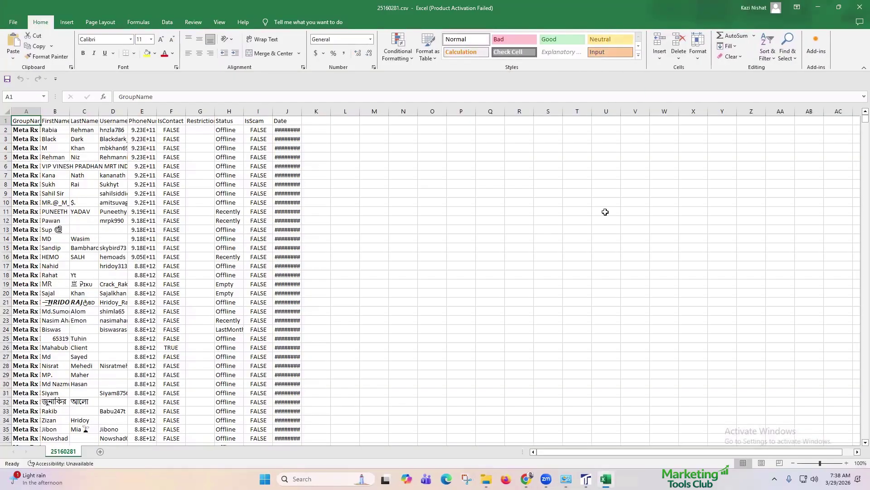
Step: Scroll 25160281.csv in Excel to confirm rows reach 4660, then dismiss the activation prompt
{"action": "left_click_drag", "start_coordinate": [861, 120], "coordinate": [857, 458]}
{"action": "scroll", "coordinate": [153, 297], "scroll_direction": "down", "scroll_amount": 3}
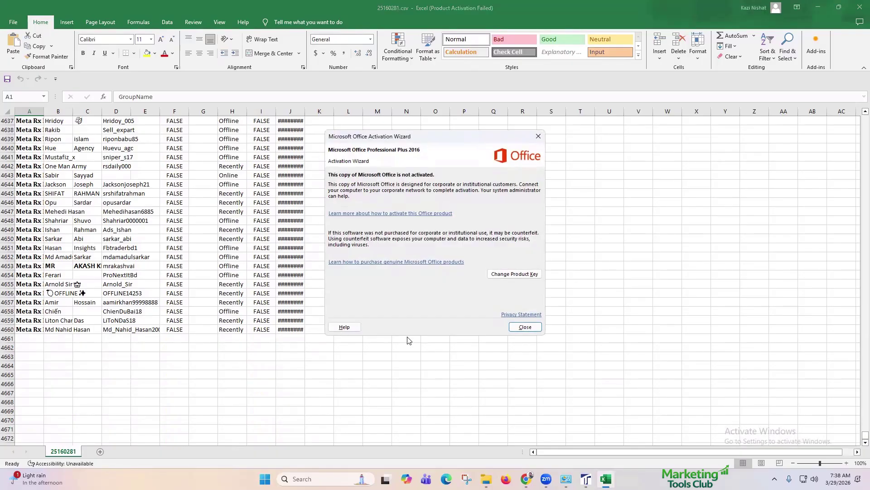
{"action": "left_click", "coordinate": [522, 327]}
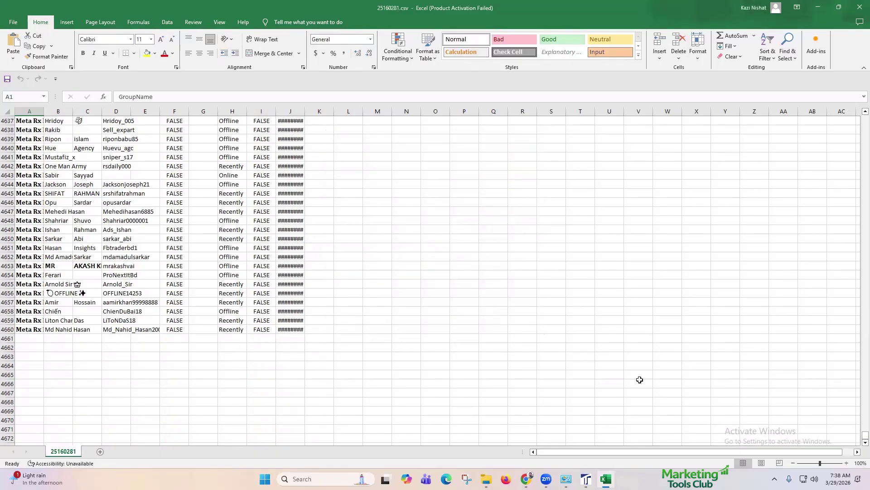
{"action": "key", "text": "alt+Tab"}
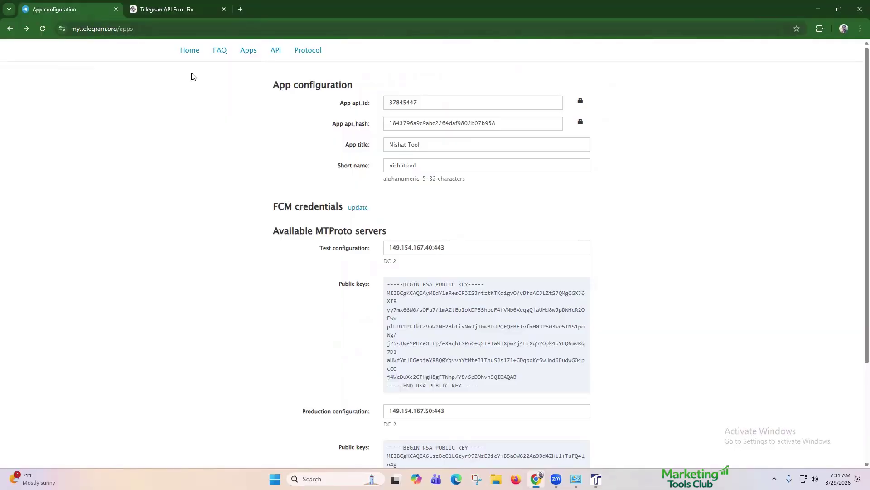
Step: Close the API Error Fix tab and copy the api_id from my.telegram.org's App configuration
{"action": "left_click", "coordinate": [224, 9]}
{"action": "scroll", "coordinate": [404, 164], "scroll_direction": "down", "scroll_amount": 3}
{"action": "scroll", "coordinate": [405, 164], "scroll_direction": "up", "scroll_amount": 3}
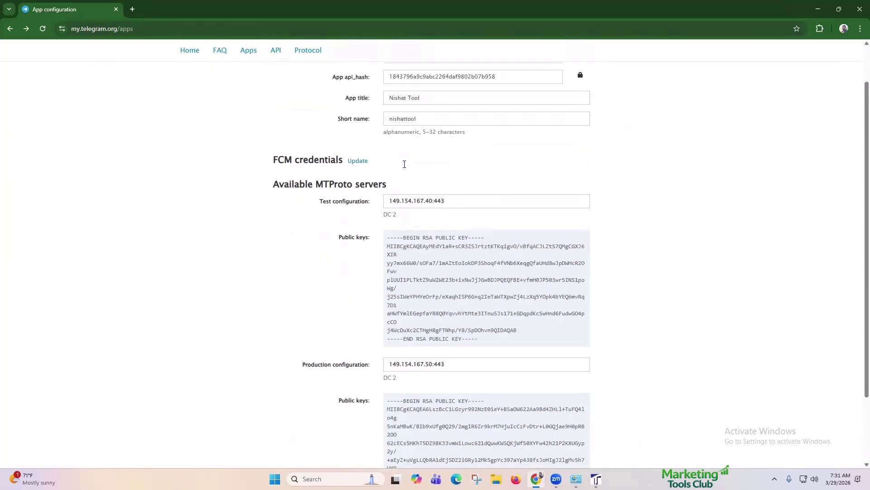
{"action": "scroll", "coordinate": [405, 168], "scroll_direction": "down", "scroll_amount": 1}
{"action": "scroll", "coordinate": [406, 168], "scroll_direction": "down", "scroll_amount": 2}
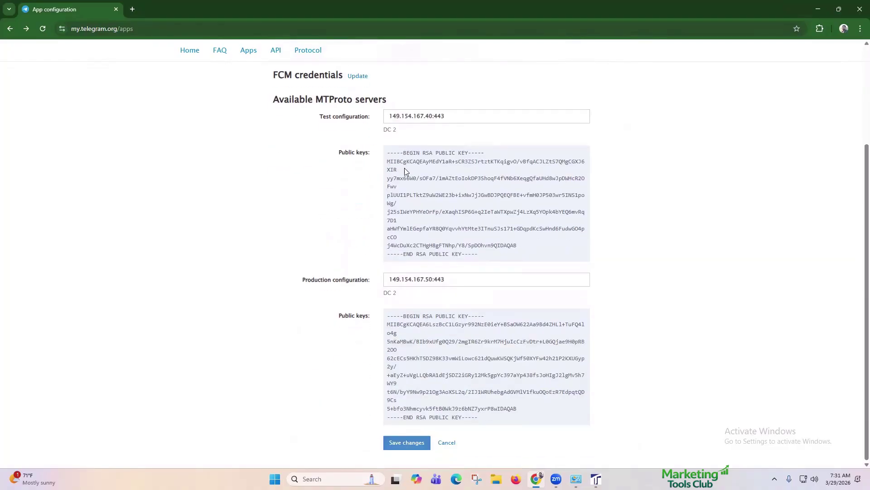
{"action": "scroll", "coordinate": [405, 170], "scroll_direction": "up", "scroll_amount": 3}
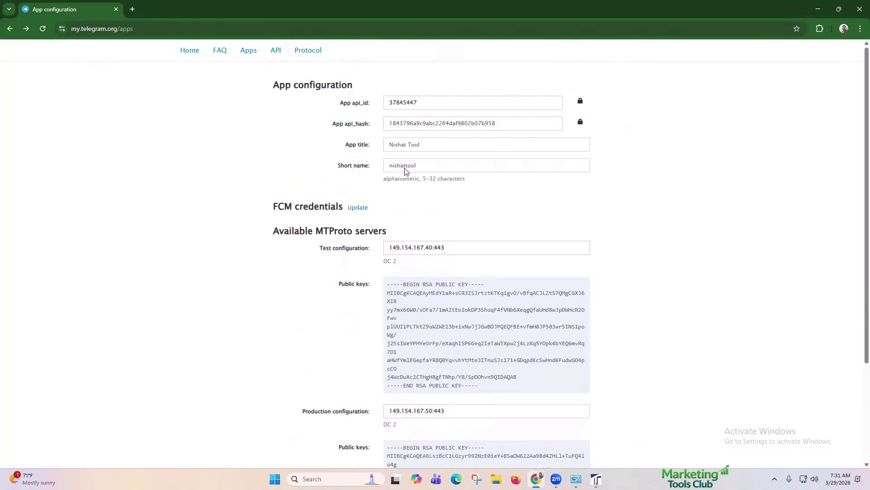
{"action": "left_click", "coordinate": [486, 106]}
{"action": "key", "text": "ctrl+c"}
{"action": "key", "text": "alt+Tab"}
Step: Open the SetUp form and paste the copied api_id into it
{"action": "left_click", "coordinate": [510, 167]}
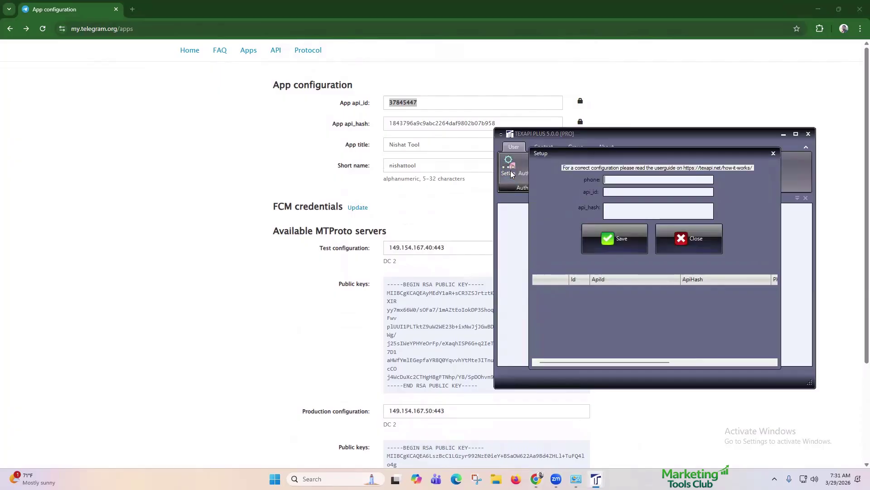
{"action": "left_click", "coordinate": [623, 193]}
{"action": "key", "text": "ctrl+v"}
Step: Paste the api_hash without the trailing line break and start typing the account phone number
{"action": "left_click", "coordinate": [560, 123]}
{"action": "double_click", "coordinate": [546, 122]}
{"action": "key", "text": "ctrl+c"}
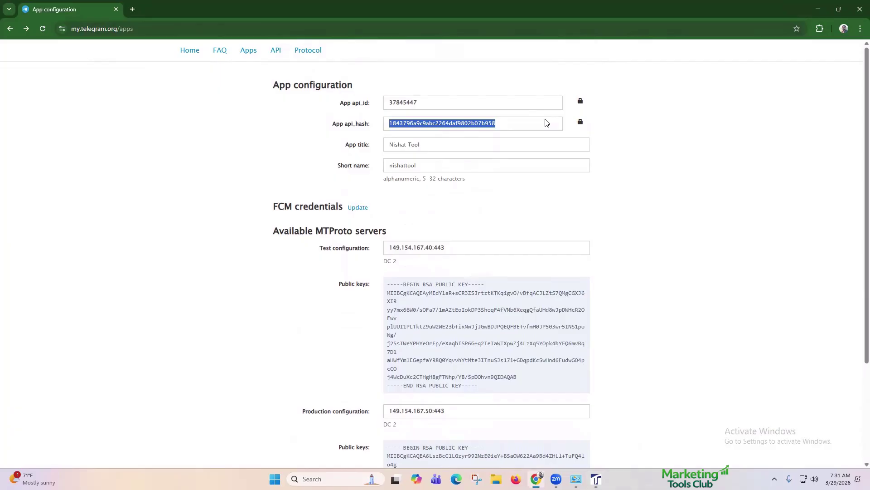
{"action": "key", "text": "alt+Tab"}
{"action": "key", "text": "ctrl+v"}
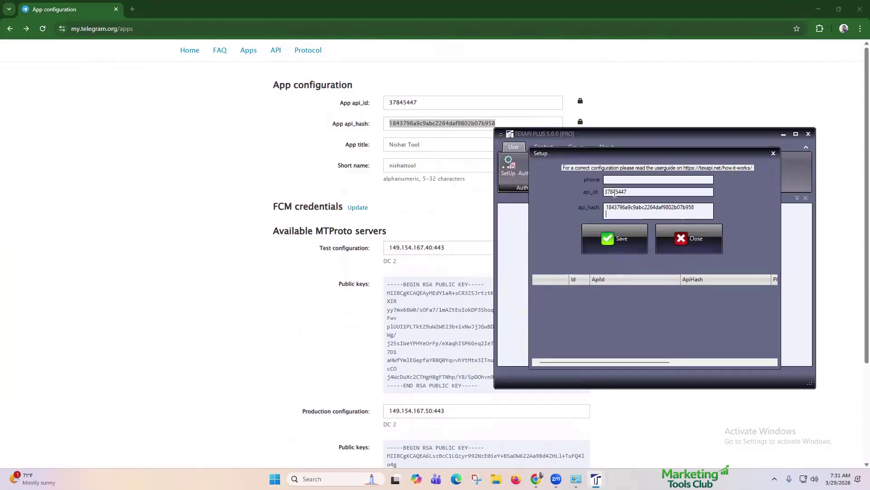
{"action": "key", "text": "BackSpace"}
{"action": "left_click", "coordinate": [621, 181]}
{"action": "type", "text": "8801"}
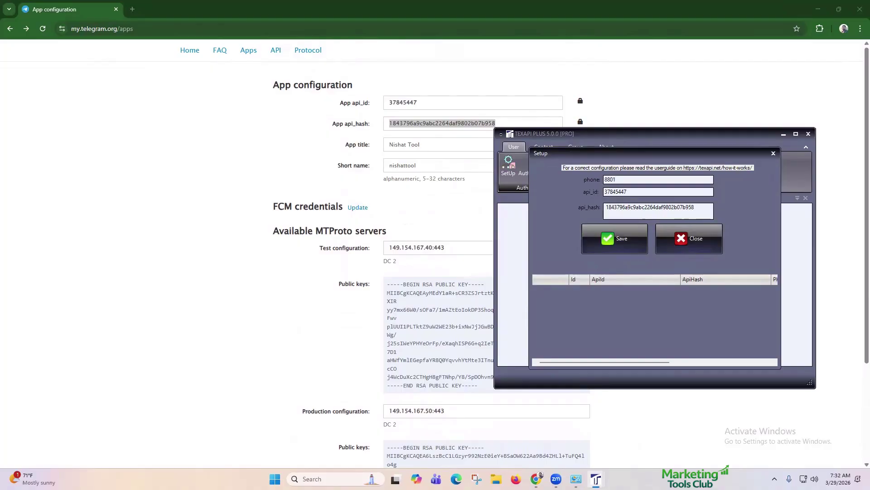